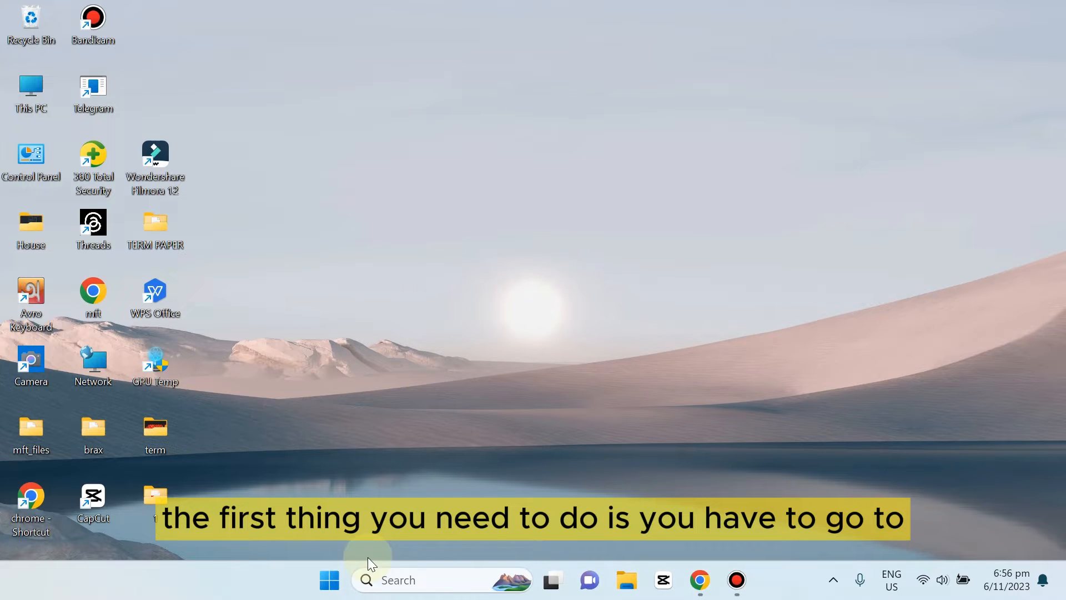
Step: Open Control Panel in Large icons view and go to Power Options
click(419, 581)
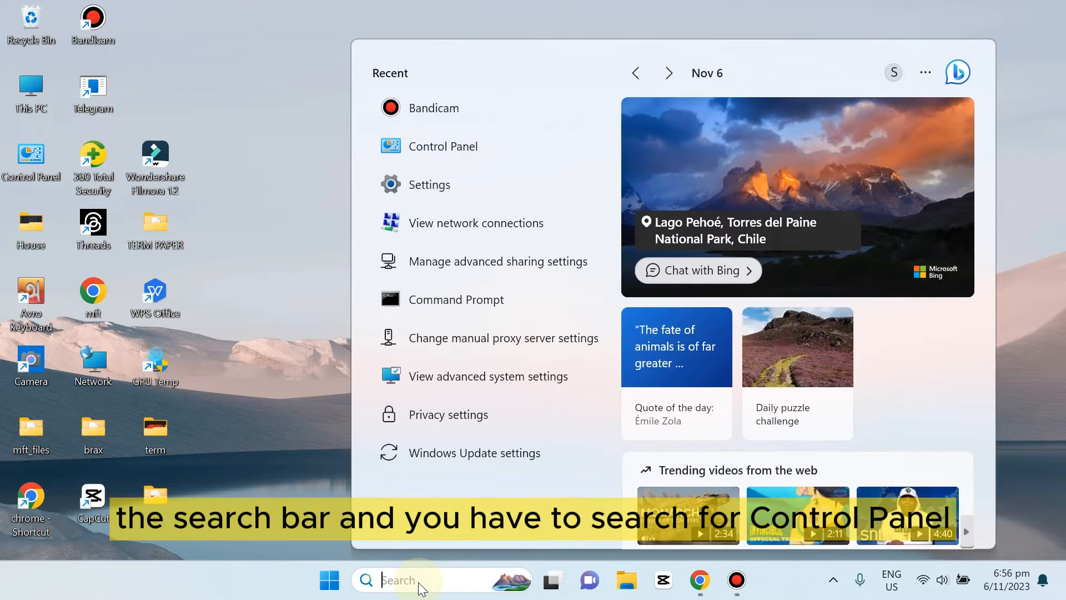
click(444, 146)
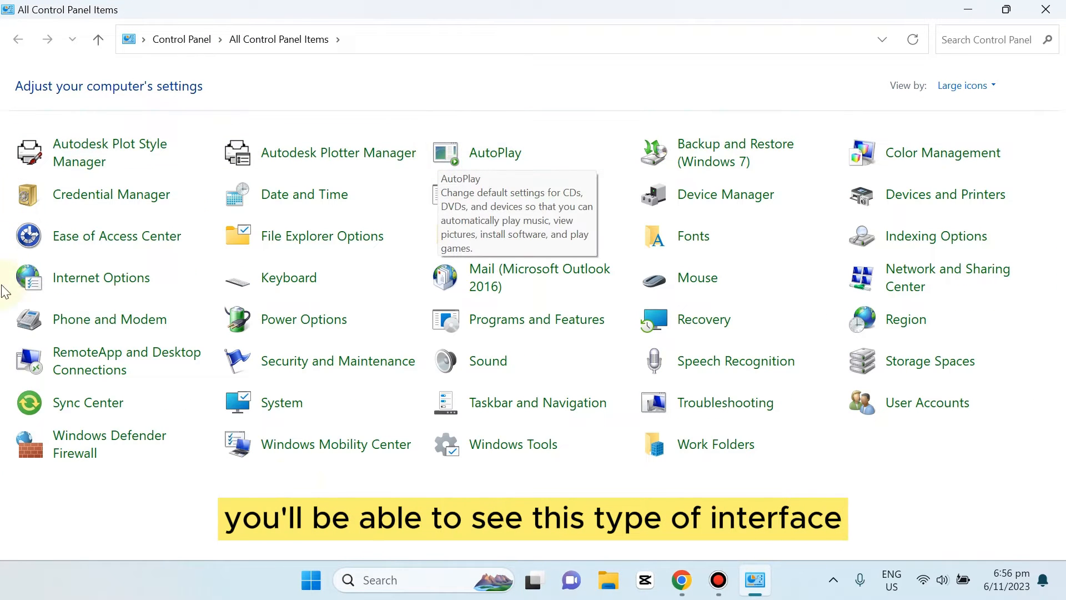
click(966, 86)
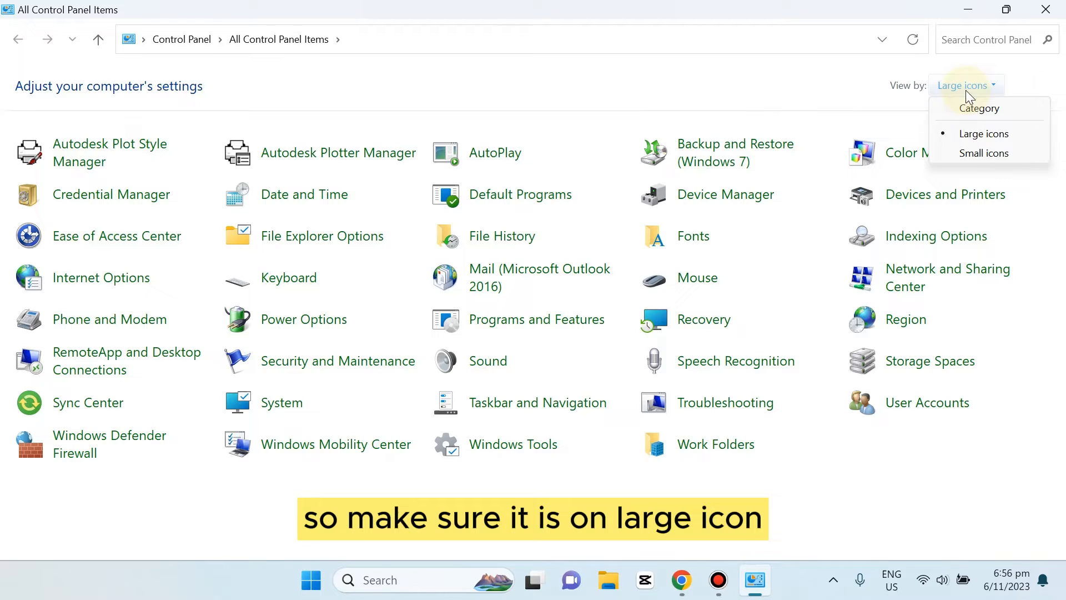
click(806, 99)
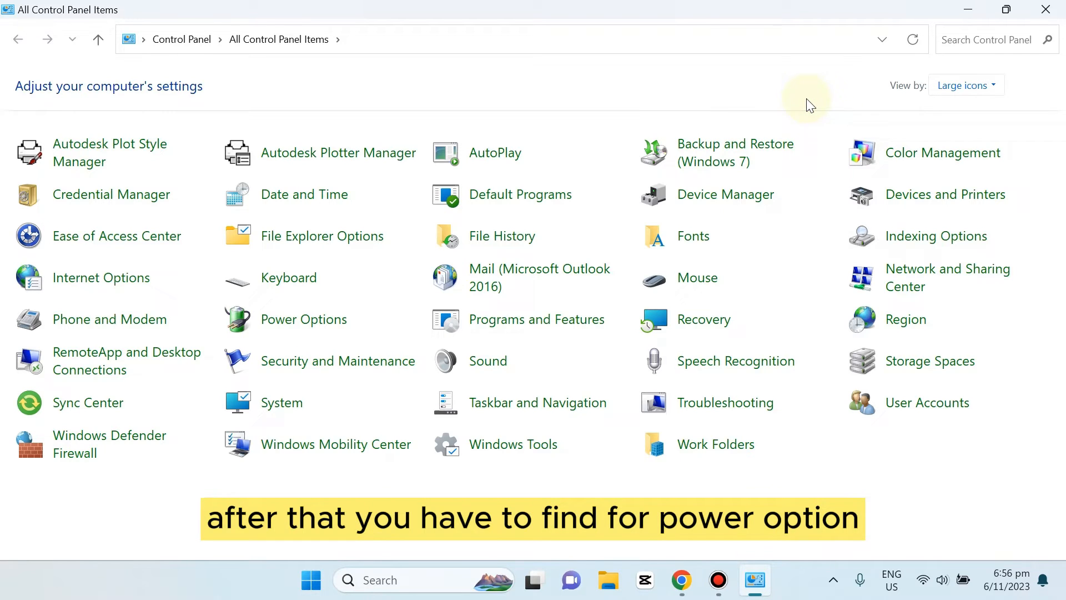
click(303, 319)
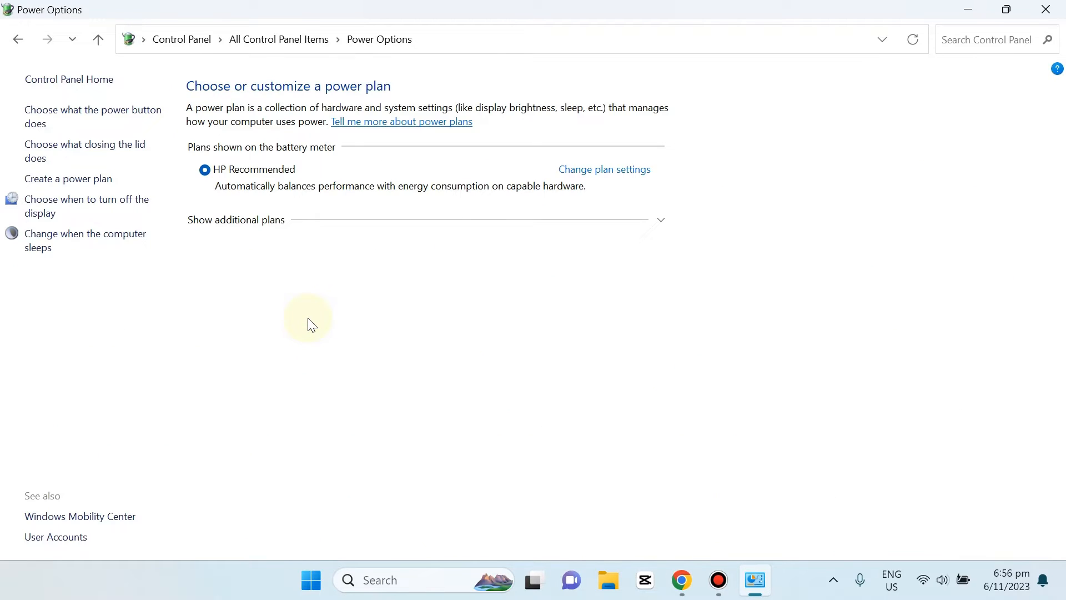
Step: Unlock the power-button shutdown settings, uncheck Lock, and close Control Panel
click(105, 116)
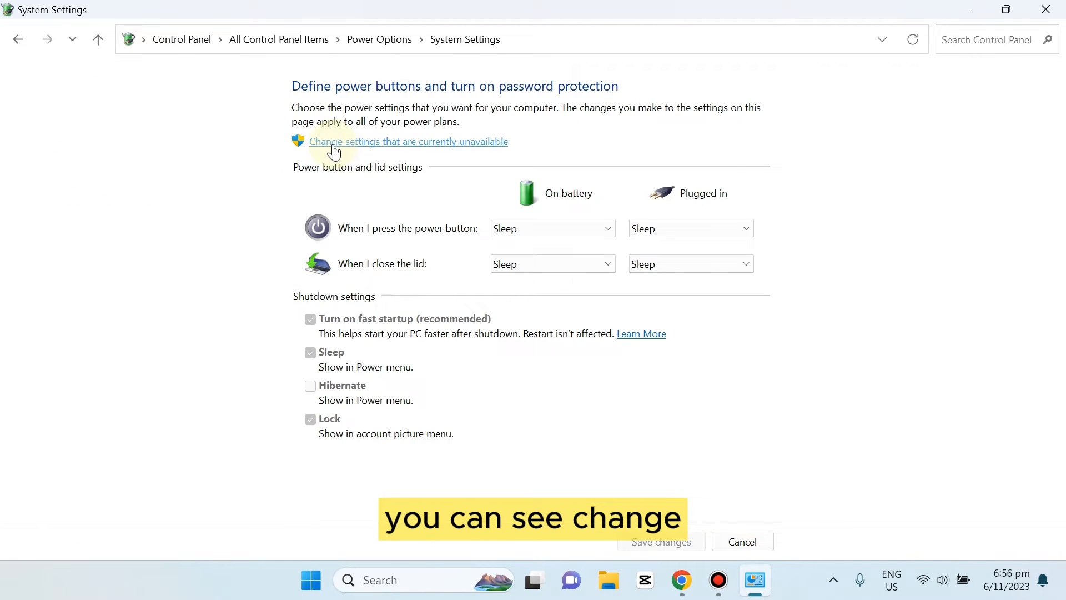
click(454, 141)
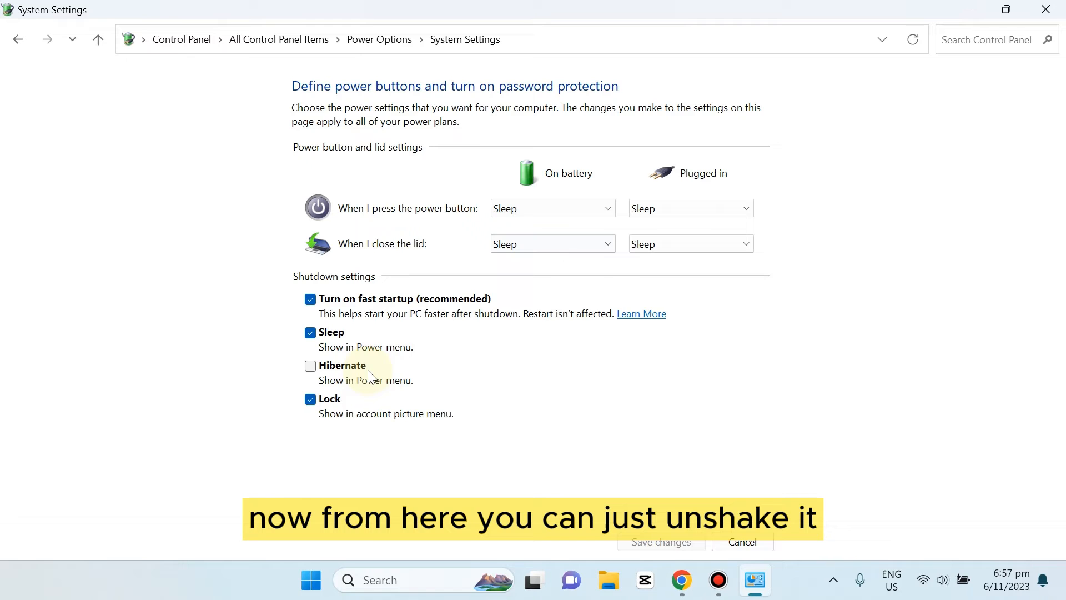
click(310, 399)
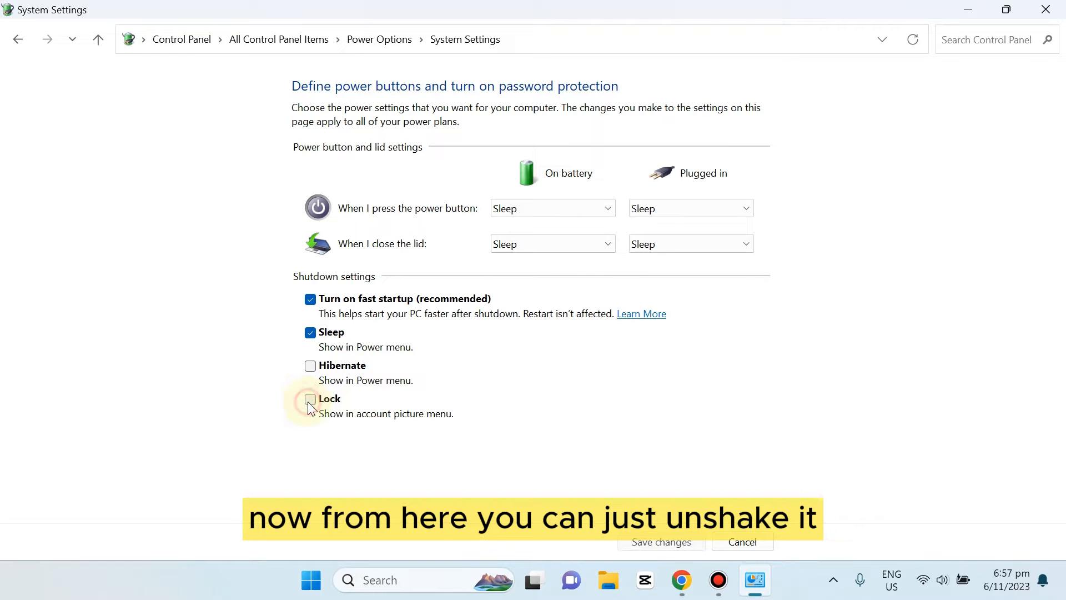
click(1046, 9)
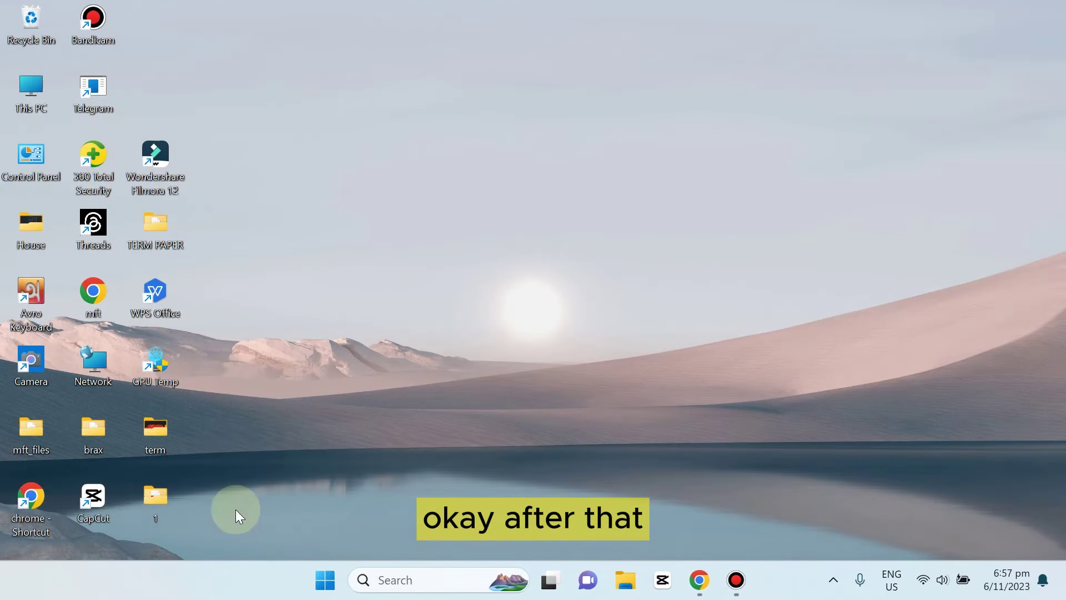
Step: Open Windows Settings from the Start button's right-click menu
right_click(329, 581)
click(299, 405)
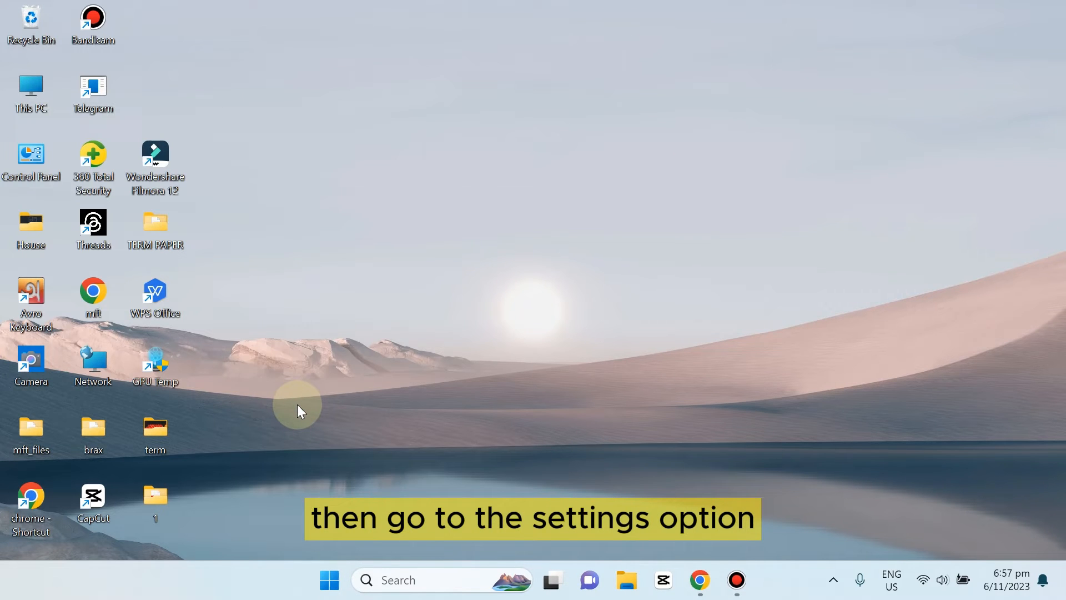
mouse_move(326, 330)
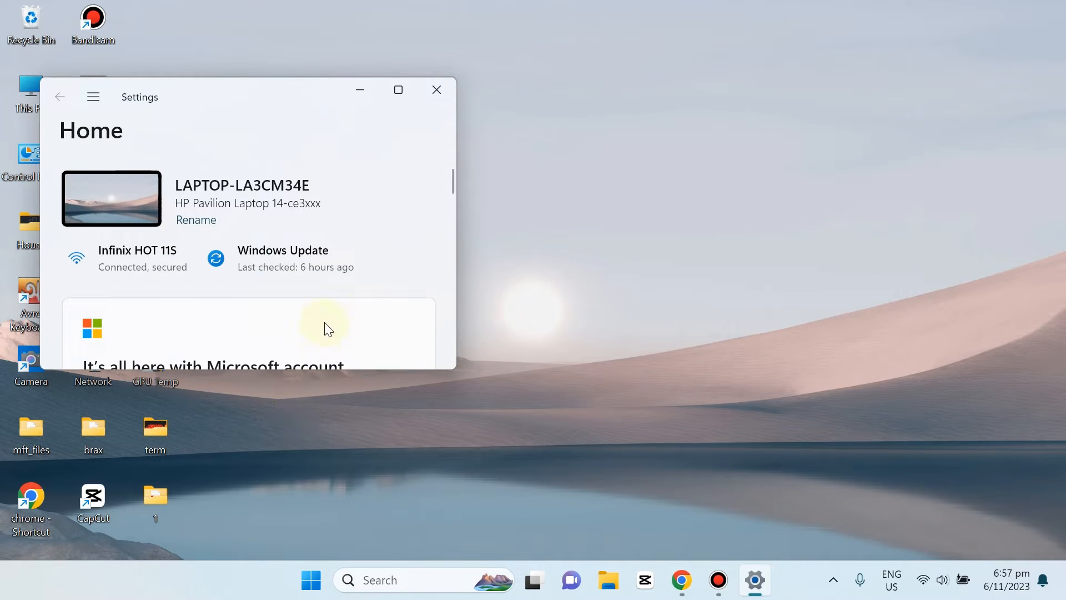
Step: In Accounts > Sign-in options, set 'If you've been away' sign-in requirement to Never
click(397, 90)
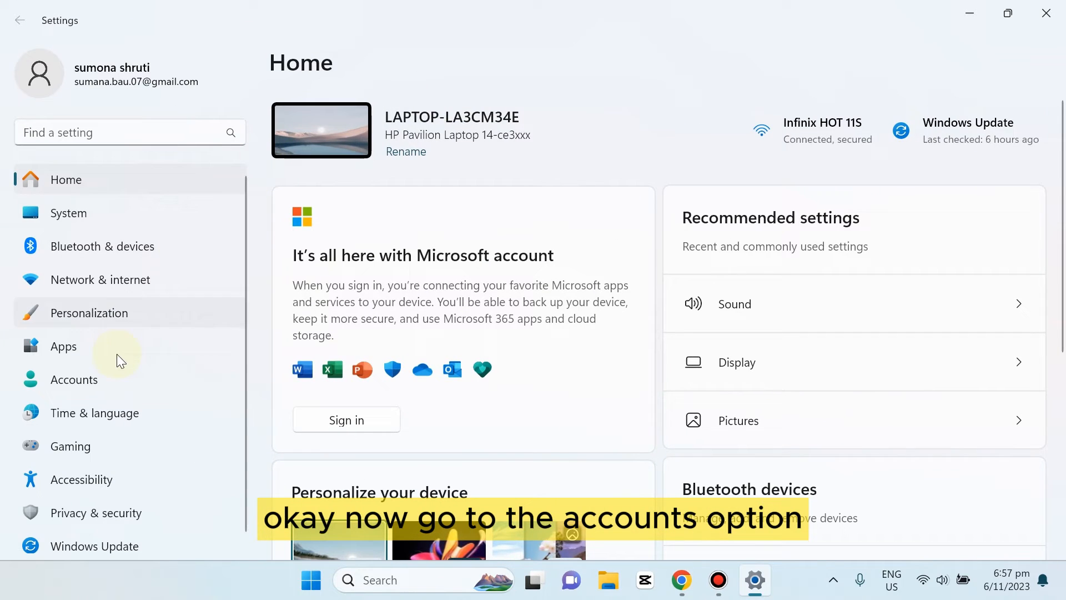
click(106, 375)
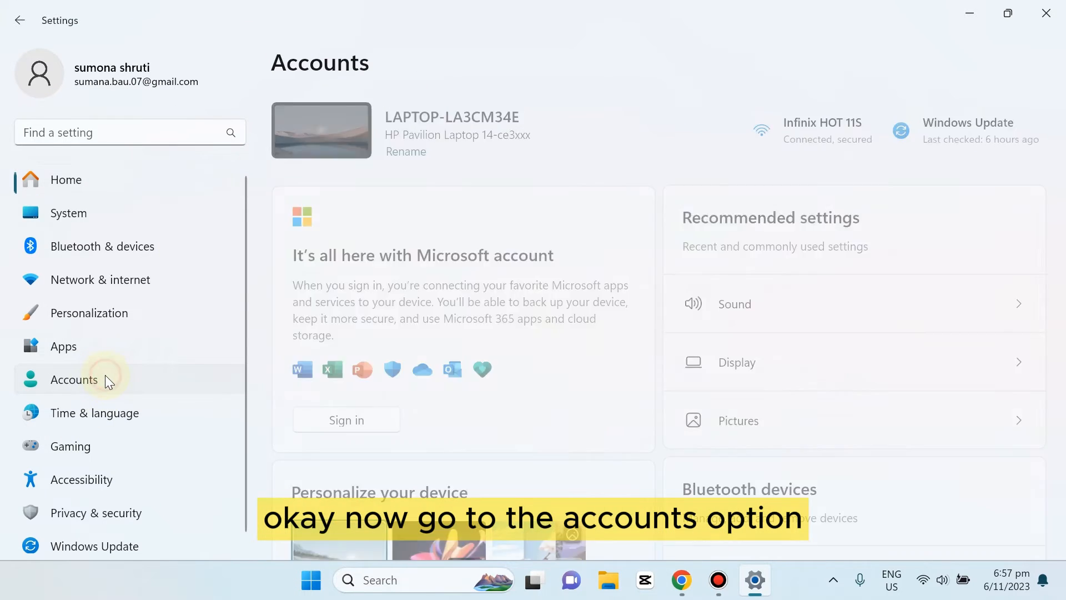
scroll(401, 410, down, 3)
scroll(400, 411, down, 3)
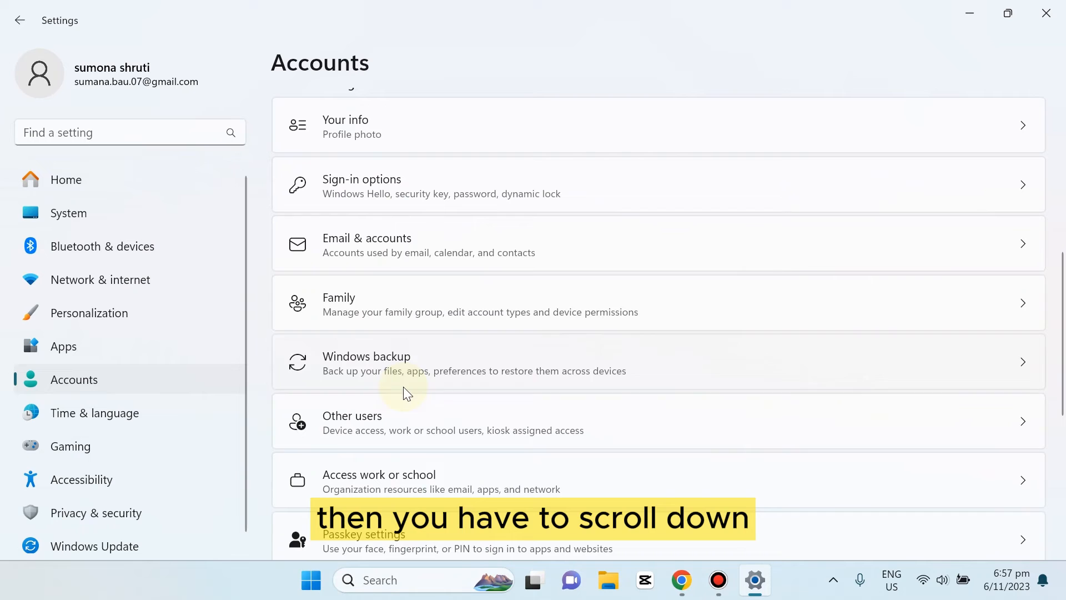
click(397, 189)
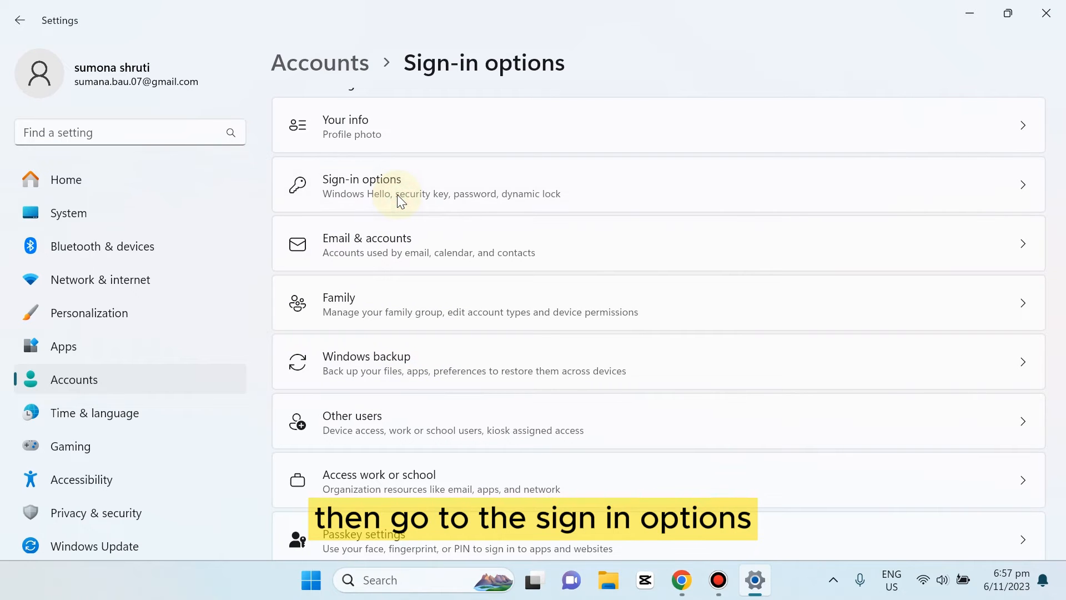
scroll(451, 260, down, 2)
scroll(451, 283, down, 2)
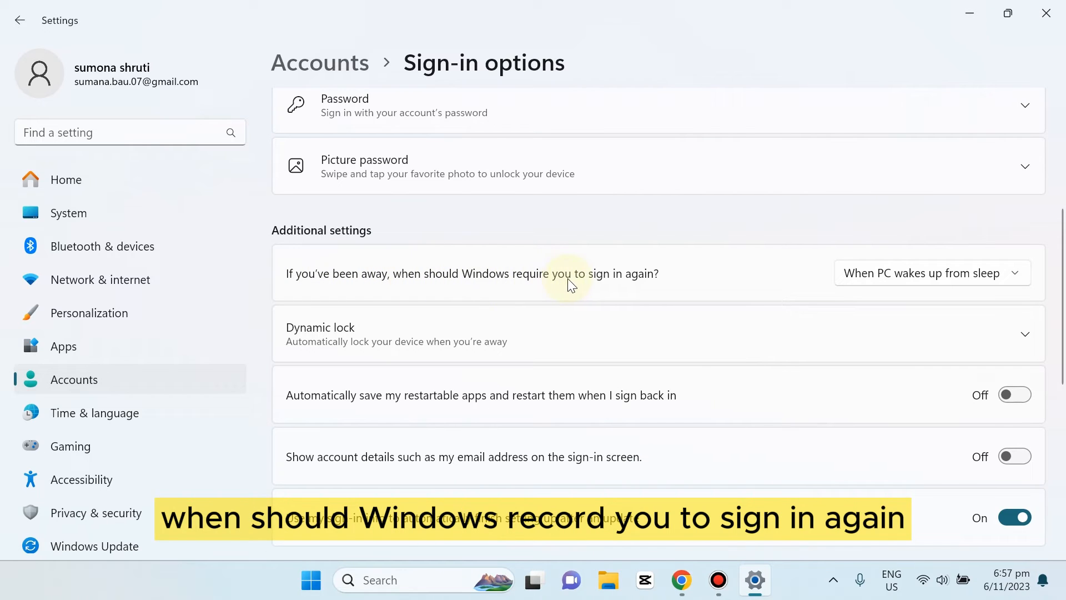
click(906, 279)
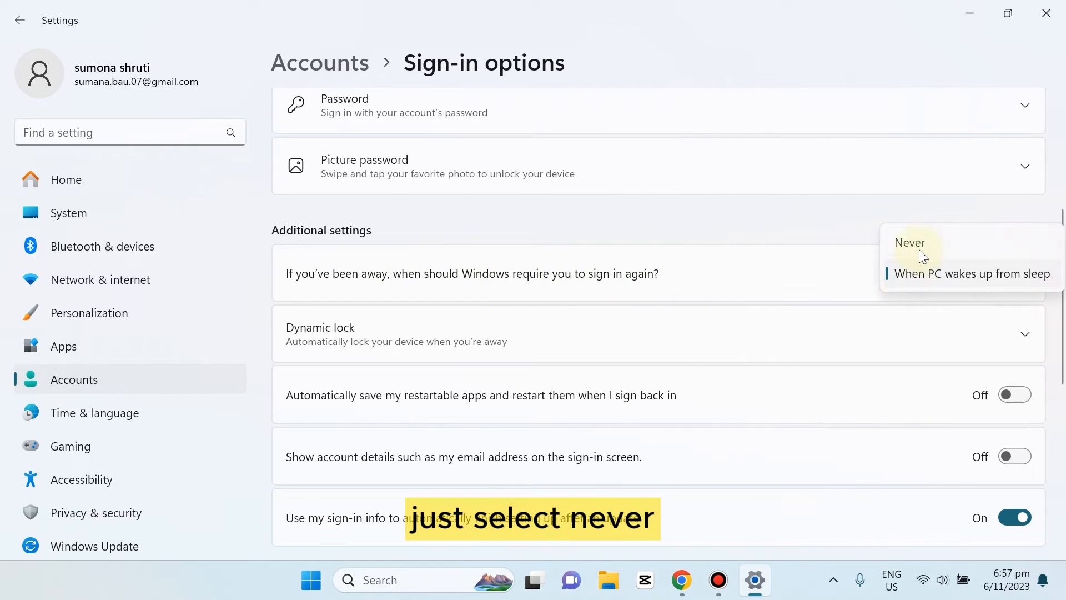
click(919, 244)
scroll(506, 398, down, 5)
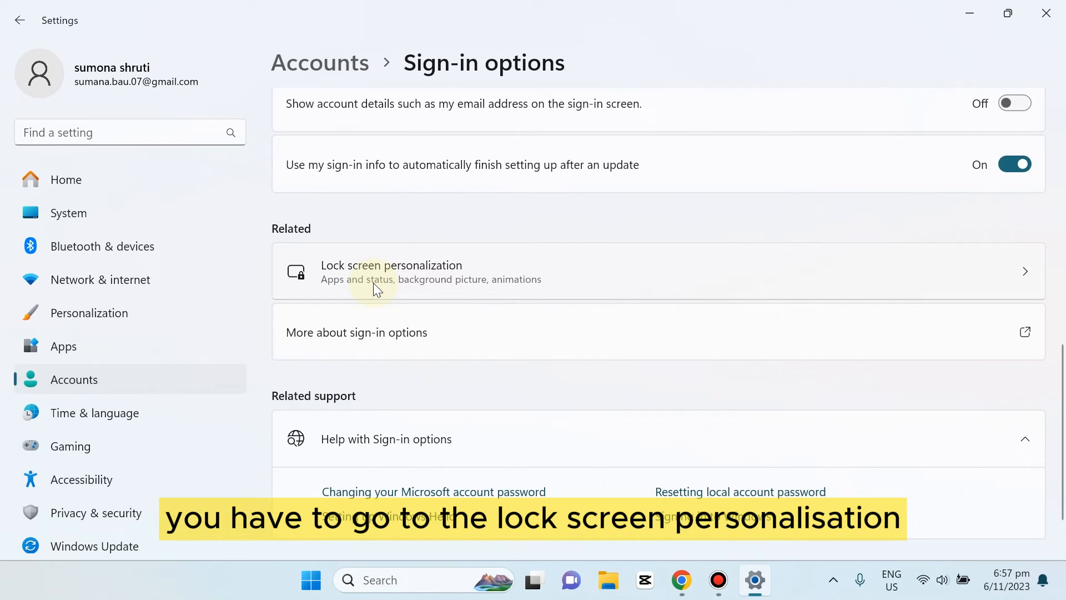
Step: From Lock screen personalization, confirm screen saver (None) with logon-on-resume unchecked
click(411, 273)
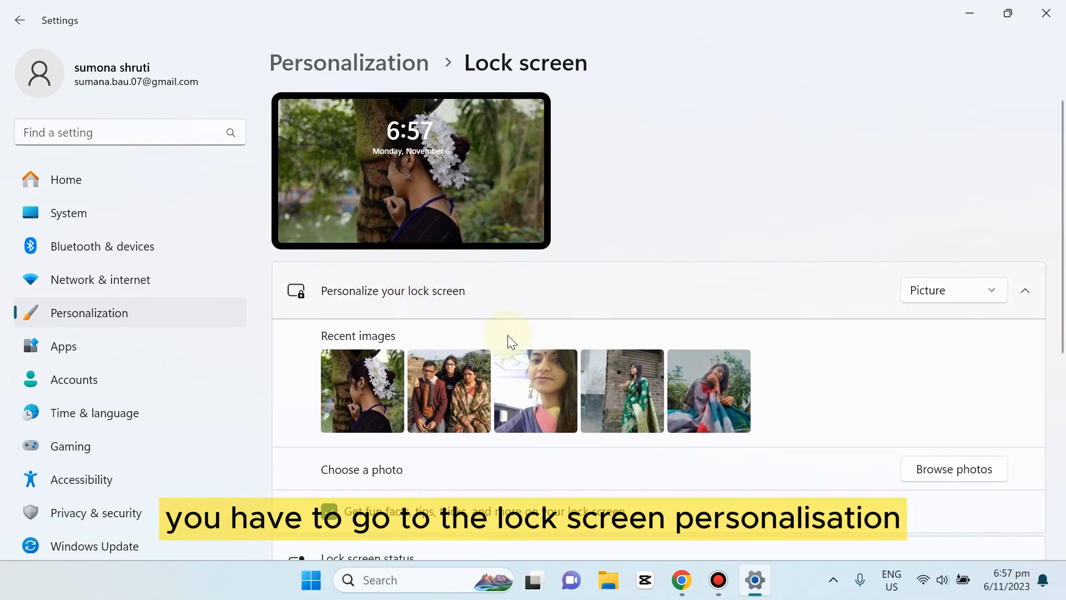
scroll(507, 334, down, 2)
scroll(526, 377, down, 3)
scroll(528, 377, down, 1)
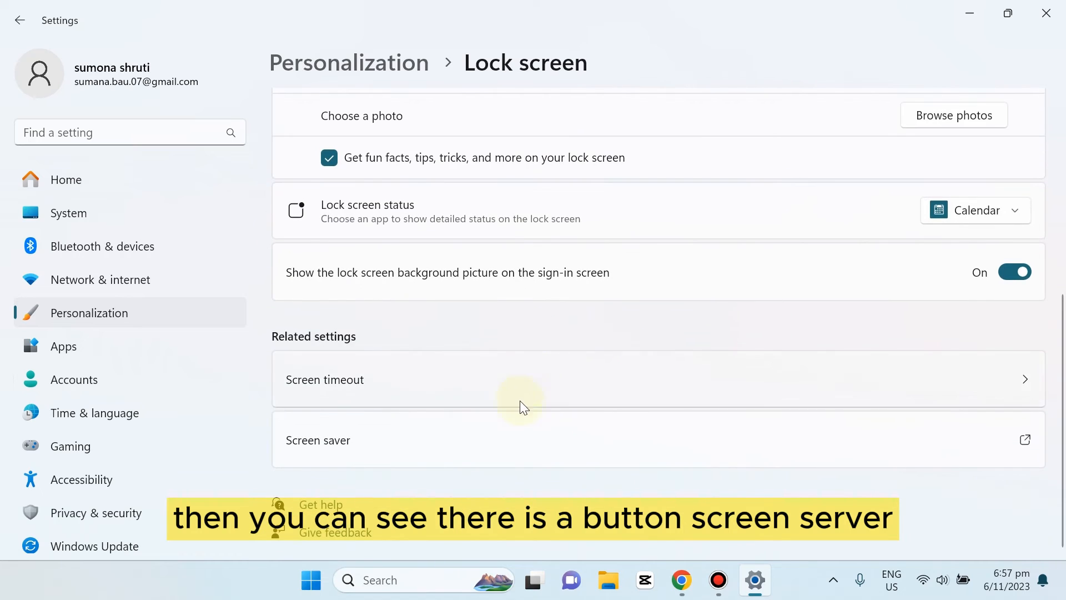
click(598, 437)
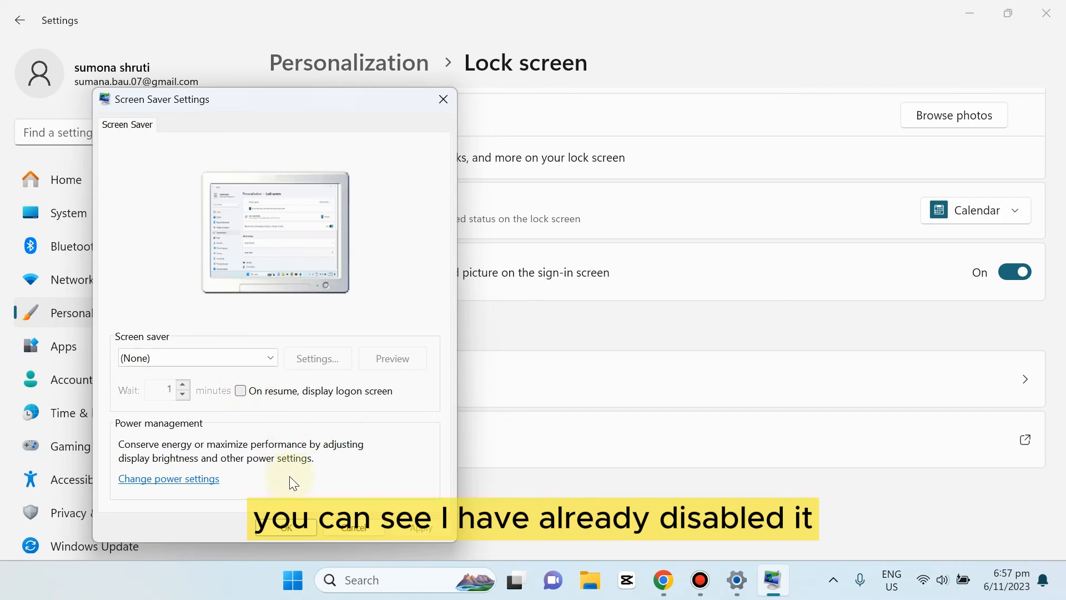
click(285, 527)
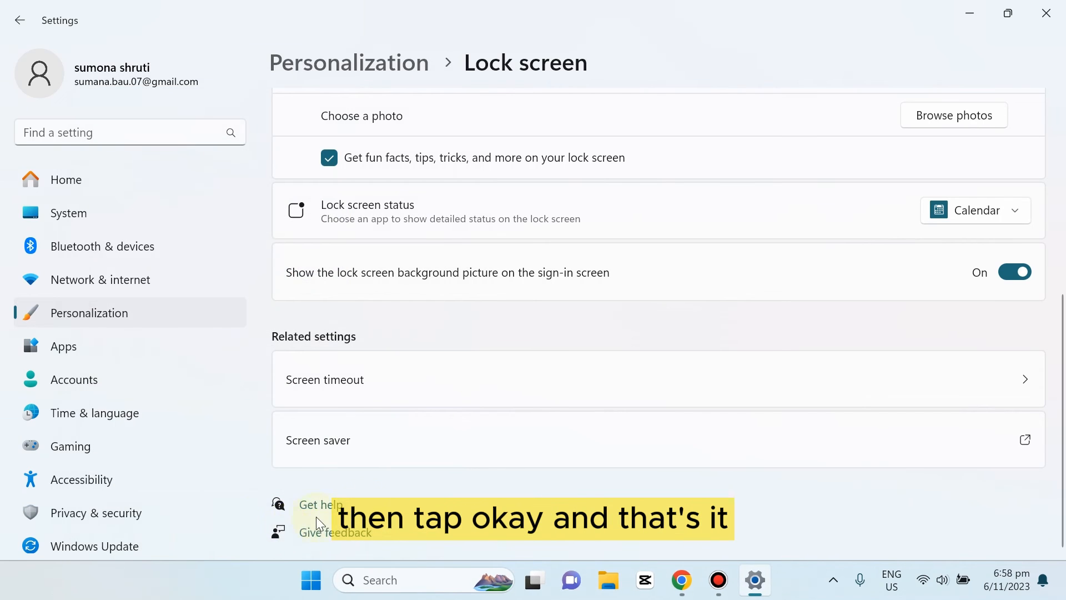
scroll(469, 463, up, 5)
scroll(468, 463, up, 5)
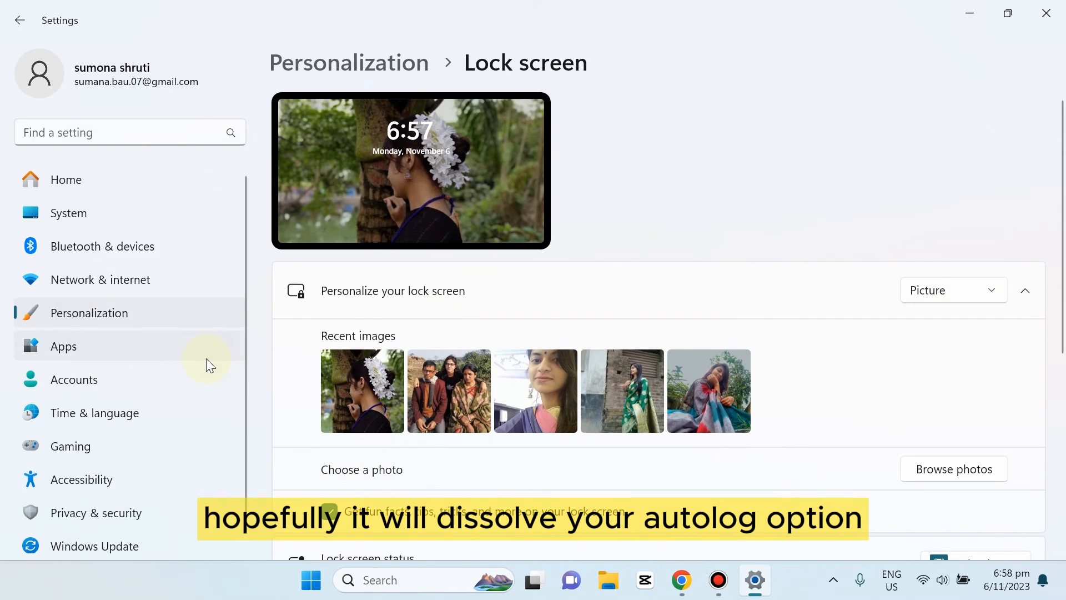
Step: Close Settings, leaving the desktop showing
click(1047, 13)
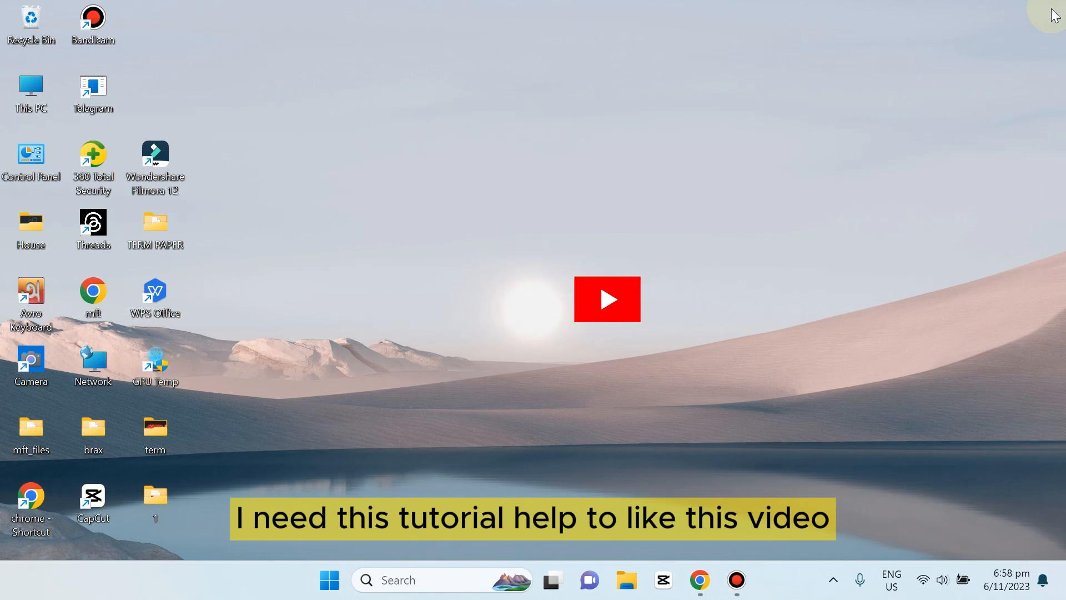